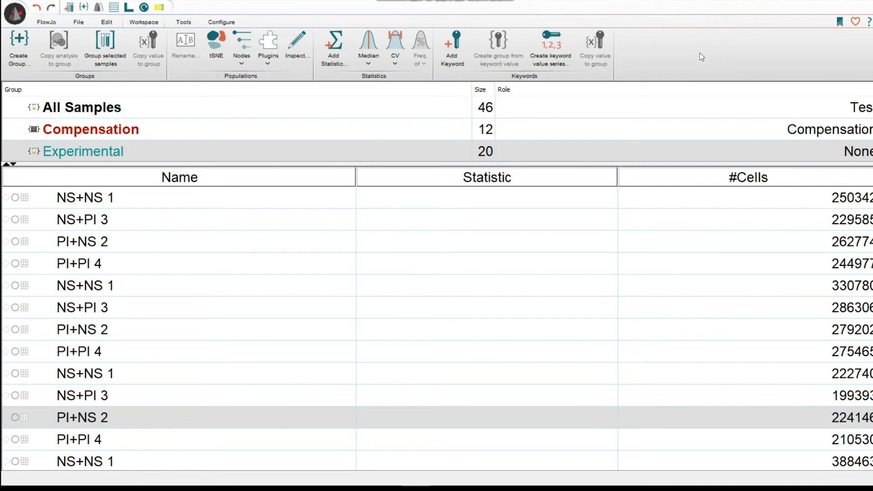
Step: Show the reagent columns PacBlue-A through AARD-A, with stains like CD8, CD4 and IFNg, in the sample table
right_click(692, 185)
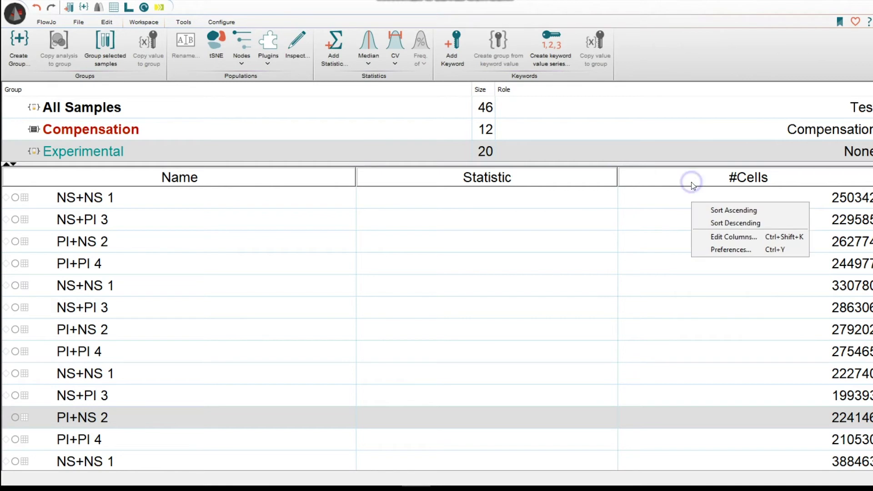
click(710, 239)
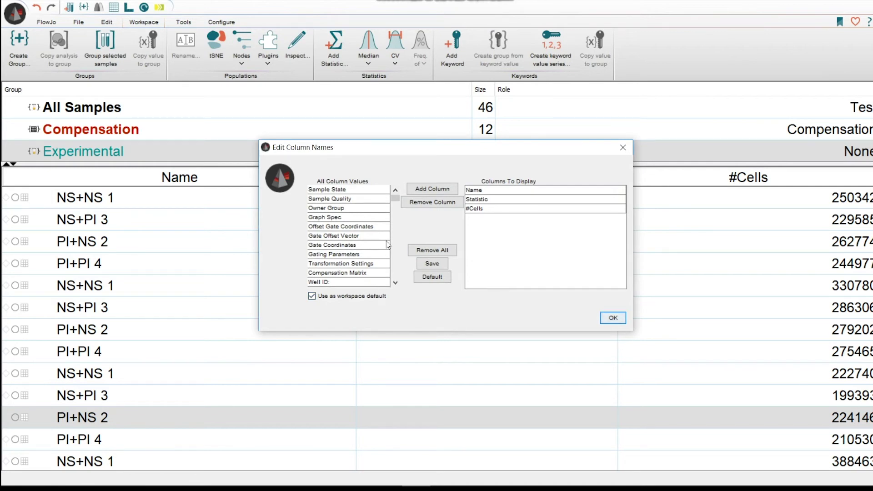
click(395, 200)
drag(396, 203, 396, 211)
click(363, 205)
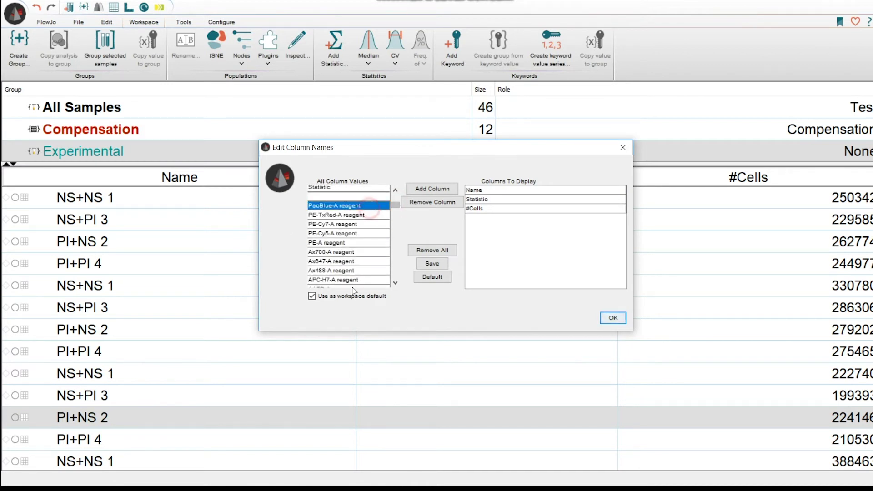
scroll(361, 283, down, 1)
shift+click(358, 264)
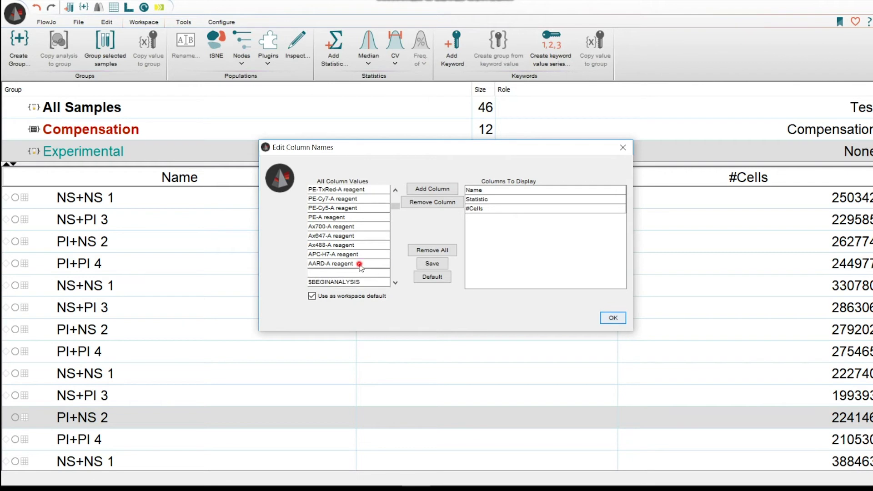
click(431, 189)
click(612, 319)
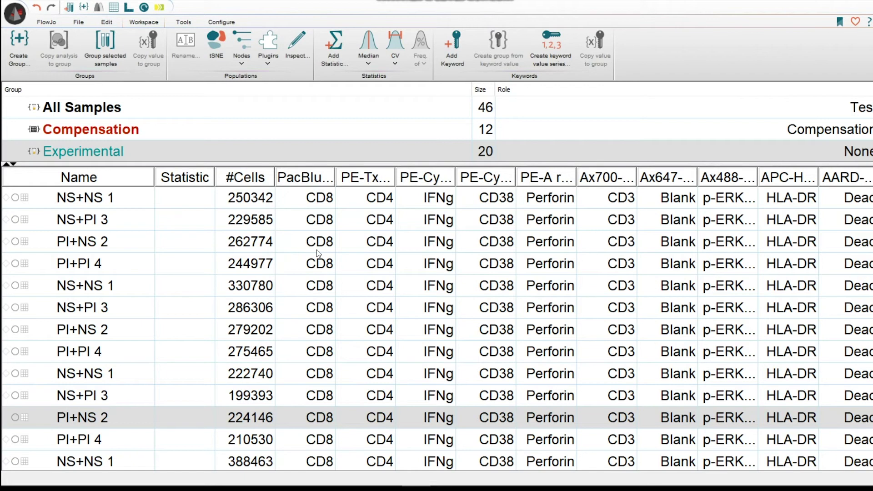
Step: Change the first sample's PacBlue-A value from CD8 to CD56 and copy it to every sample in the group
double_click(304, 199)
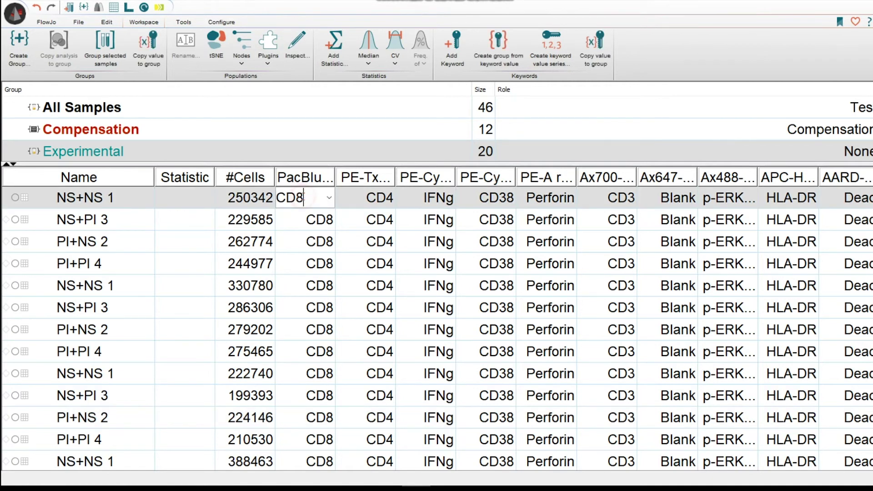
key(BackSpace)
text(56)
key(Return)
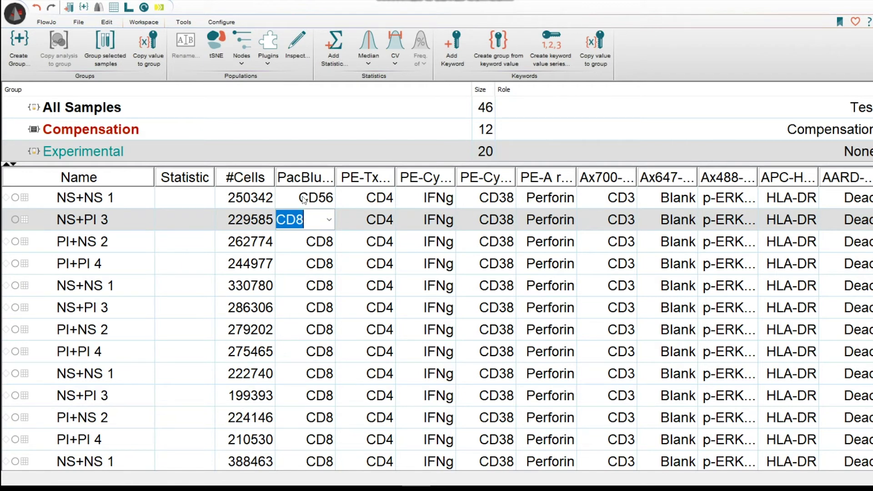
click(303, 196)
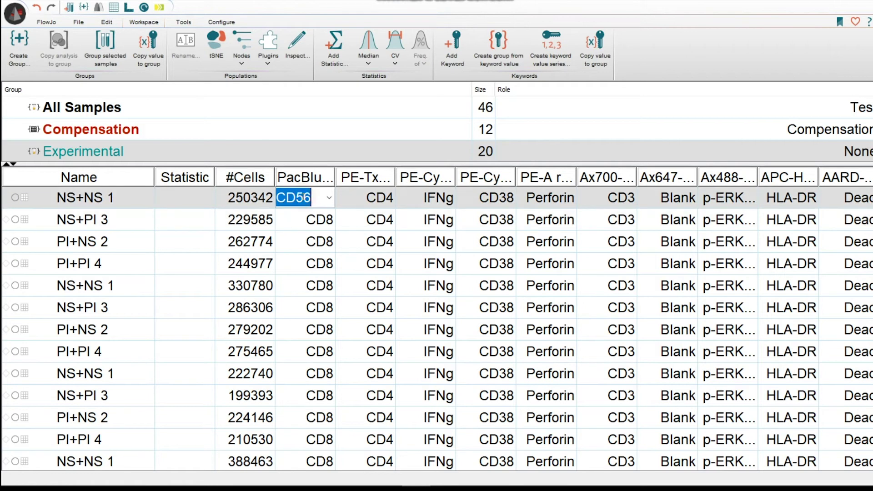
click(595, 67)
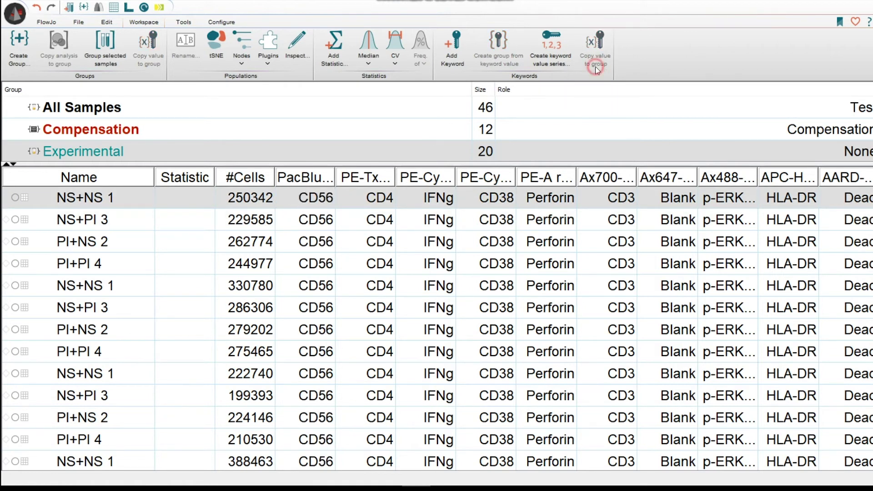
Step: Remove the PacBlue-A through AARD-A reagent columns from the displayed columns
right_click(553, 183)
click(568, 237)
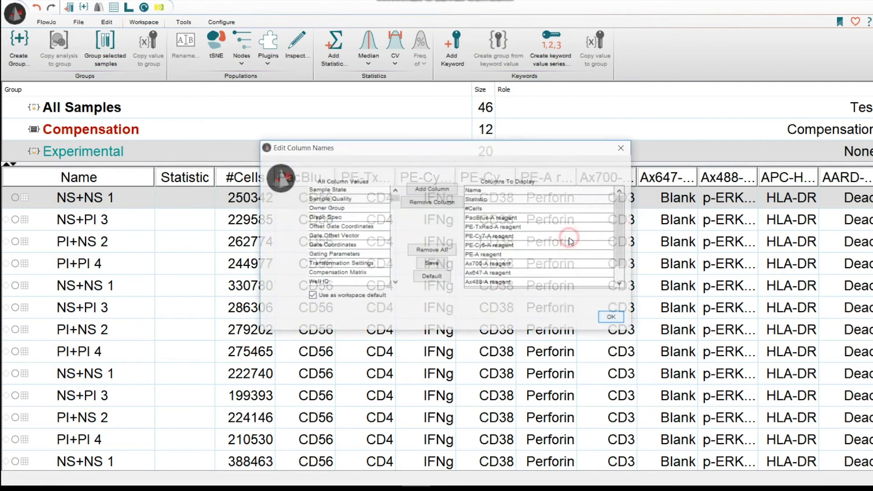
click(544, 218)
scroll(546, 223, down, 1)
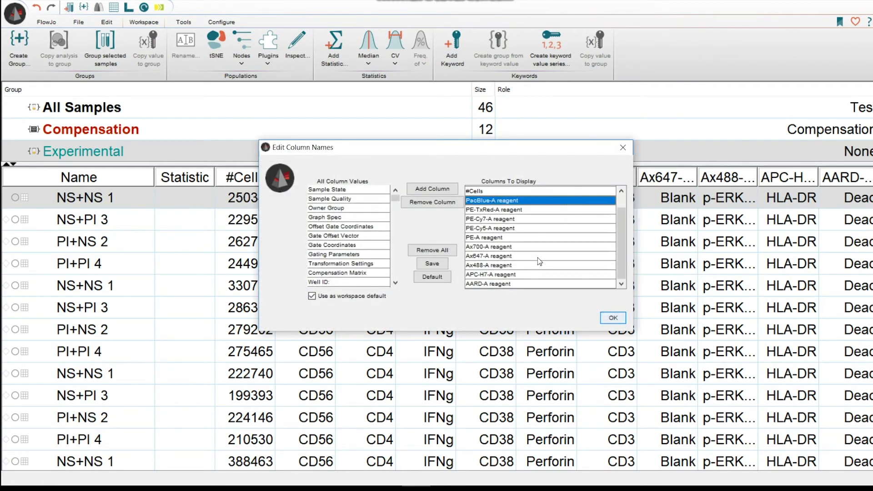
shift+click(529, 283)
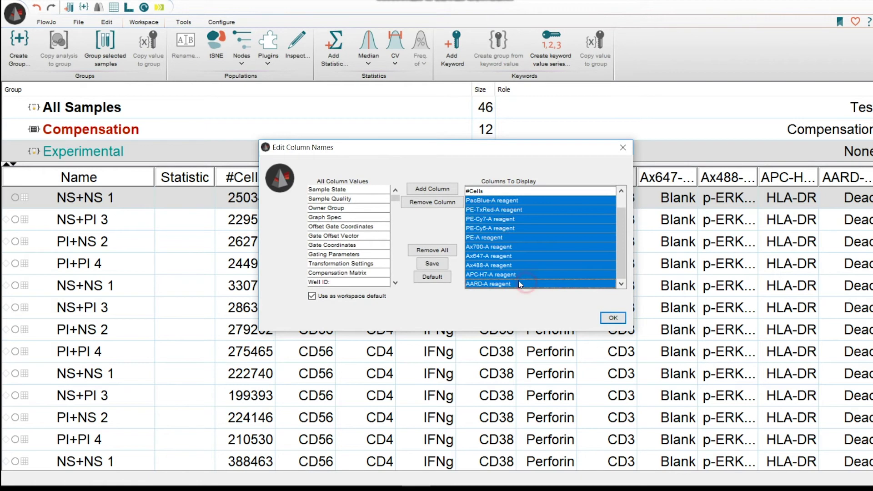
click(438, 206)
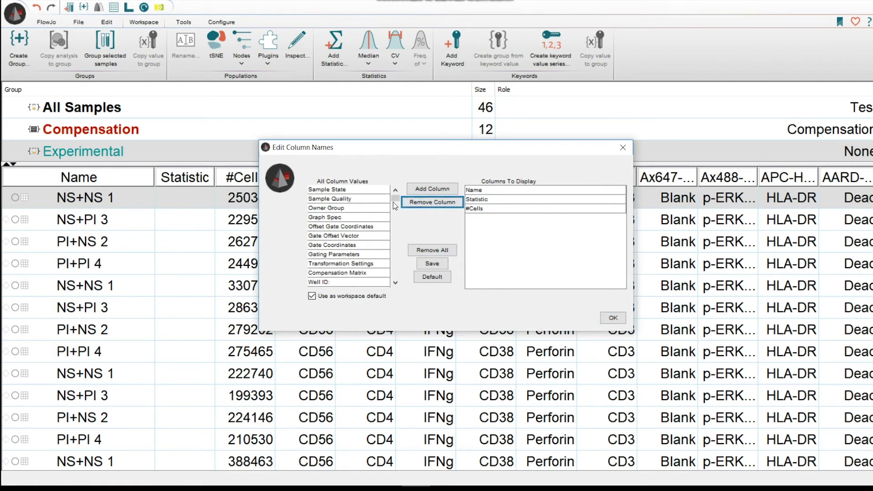
Step: Add the *STIM keyword to the columns to display
drag(395, 202, 384, 264)
scroll(364, 261, down, 1)
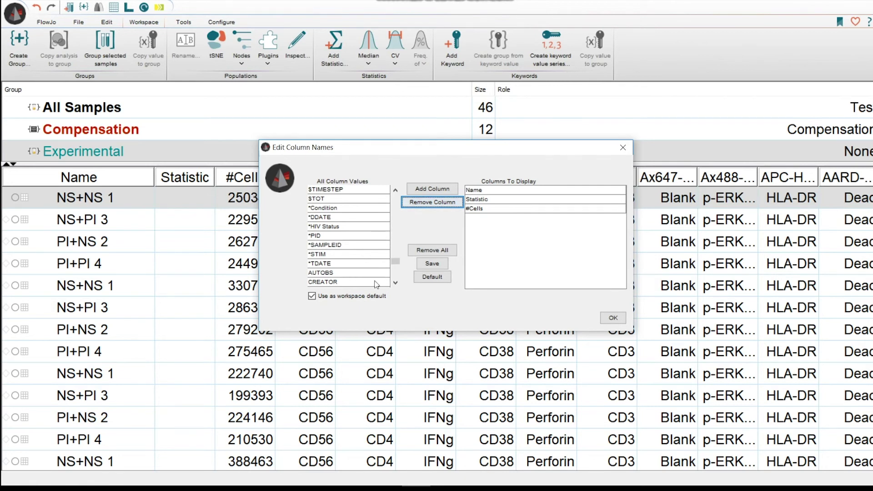
click(334, 256)
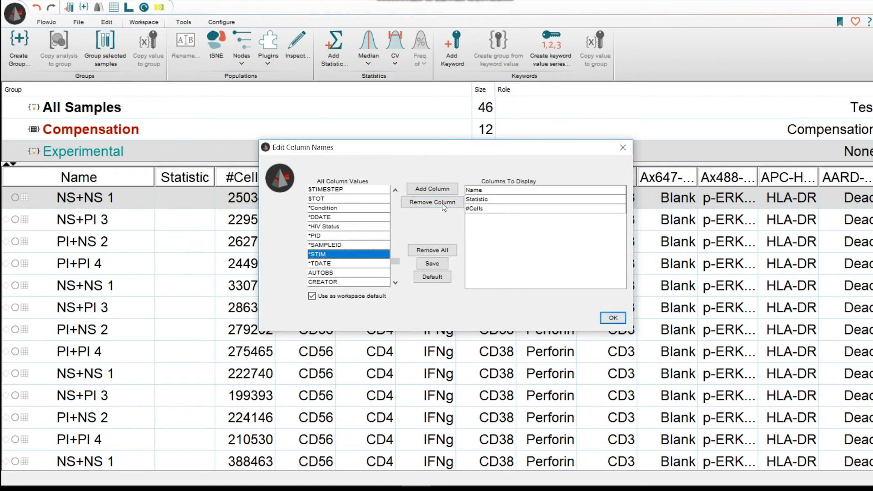
click(431, 188)
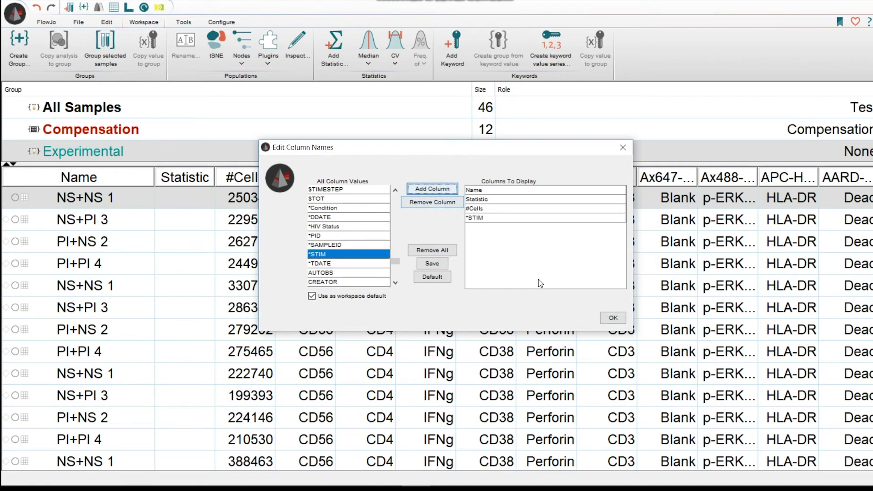
Step: Apply the layout showing *STIM, and name a new keyword *Treatment
click(613, 317)
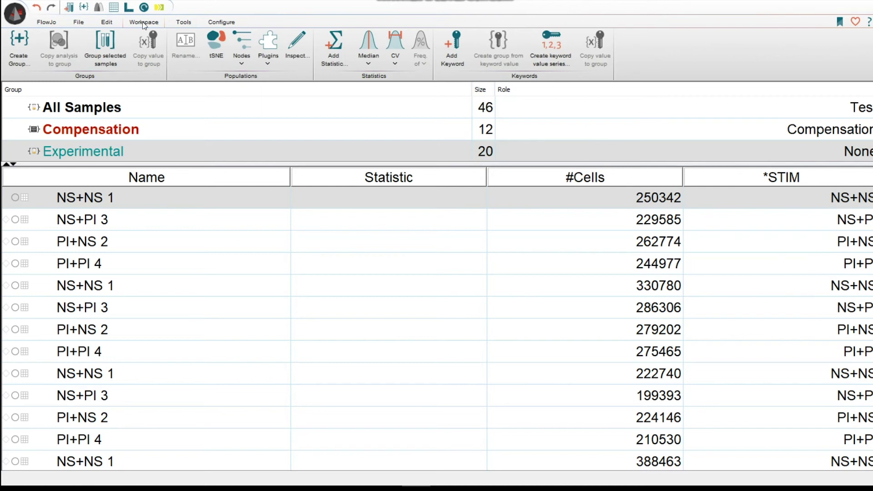
click(443, 53)
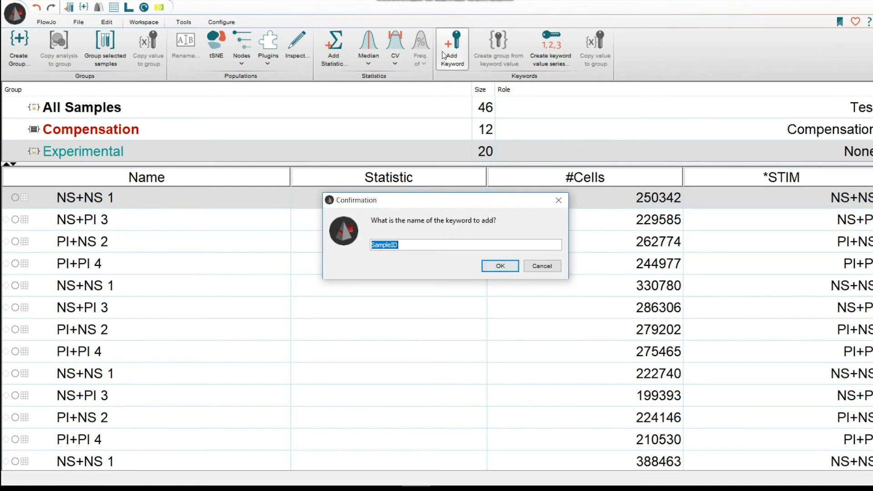
text(*Treatment)
Step: Create the *Treatment keyword and enter Vaccine and Placebo for the first two samples
click(500, 266)
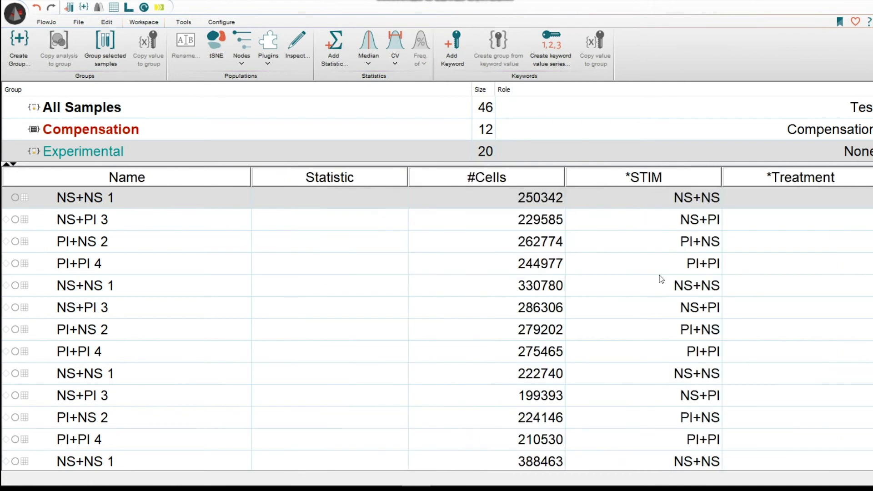
click(845, 198)
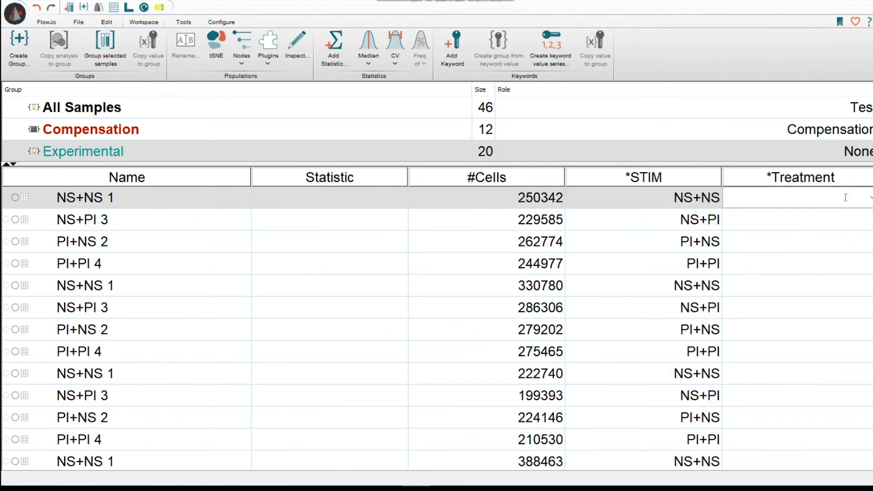
text(Vaccine)
key(Return)
text(Placebo)
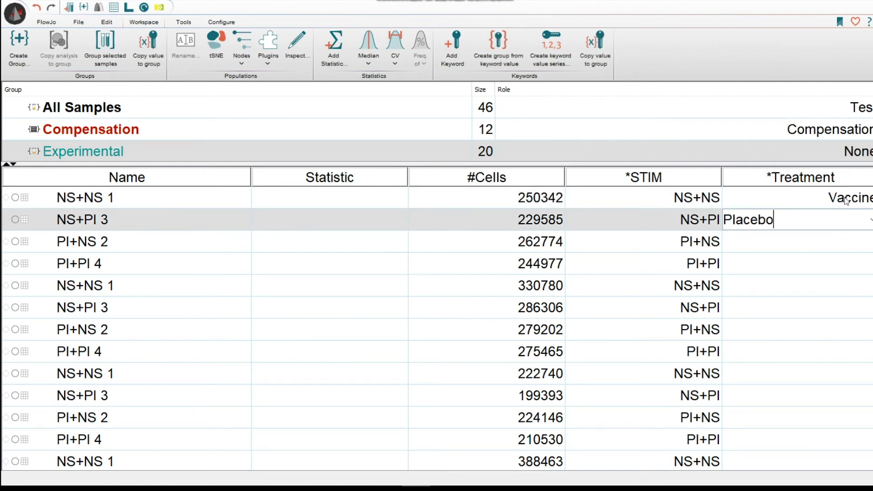
key(Return)
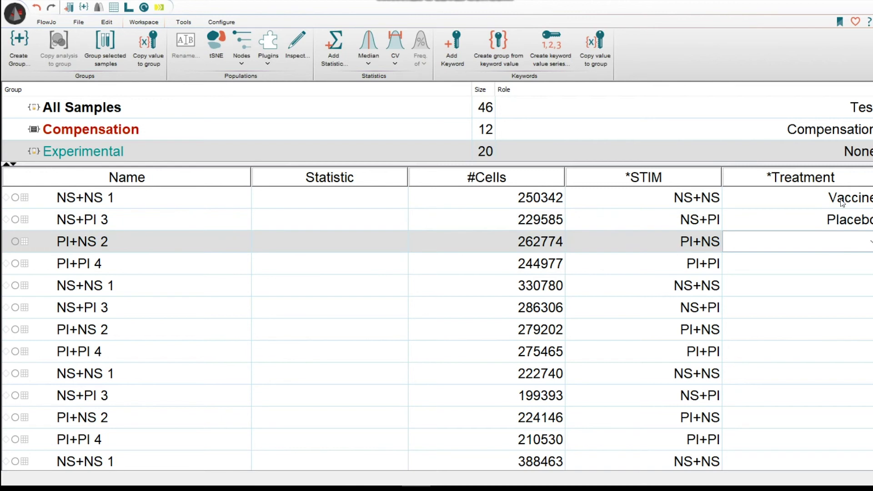
Step: Check the existing Treatment values list, then return to the first sample's Treatment cell
click(869, 241)
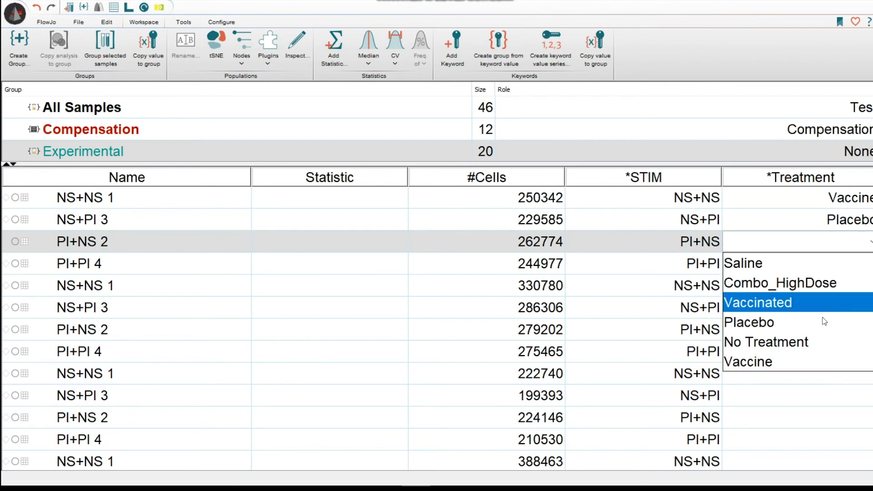
click(785, 224)
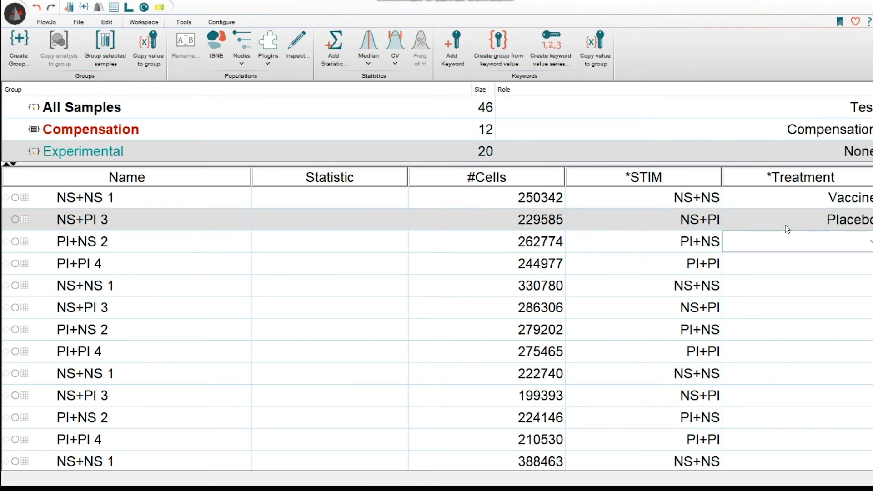
click(793, 199)
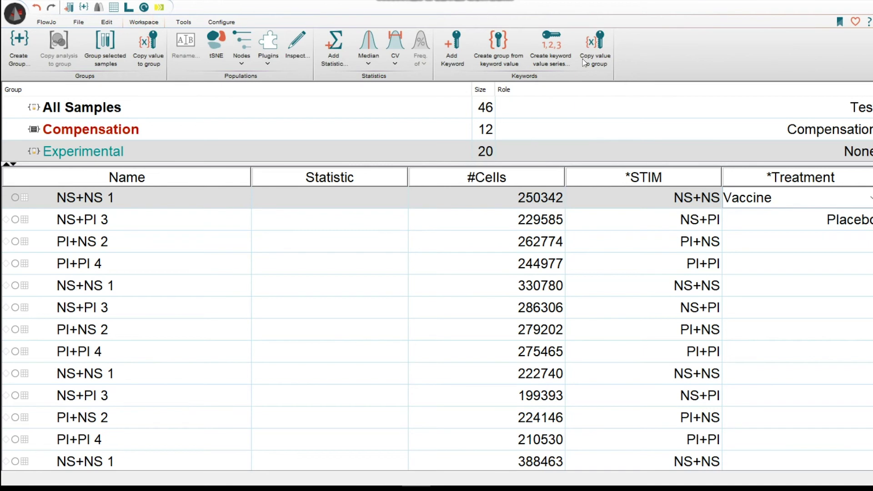
Step: Define a text value series of Vaccine, Placebo, No Treatment that starts over every 3 samples
click(551, 67)
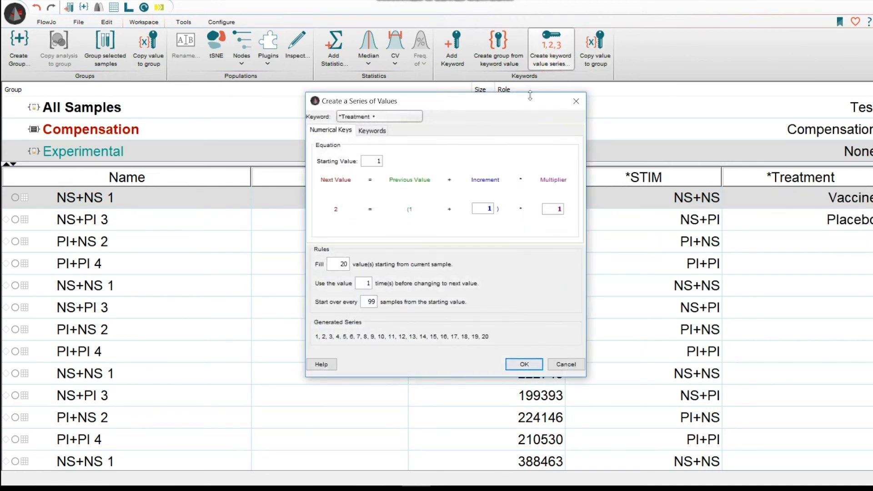
click(372, 132)
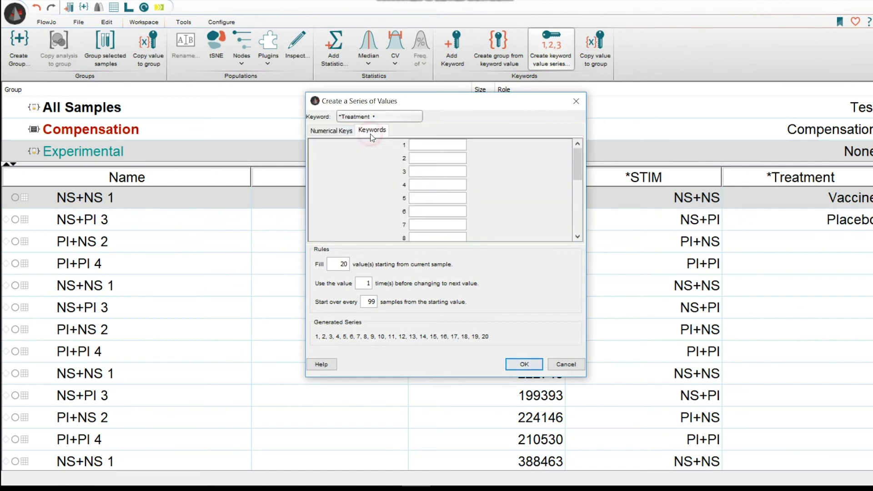
click(420, 144)
text(Vaccine)
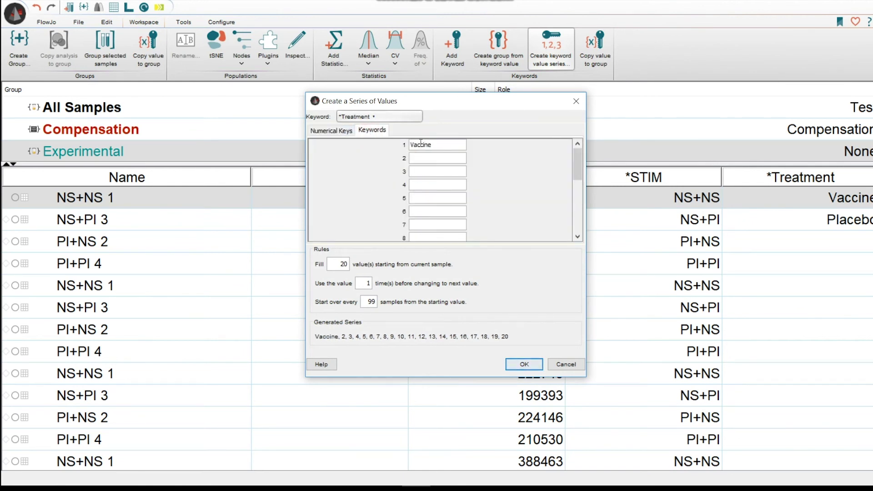
click(435, 158)
text(Placebo)
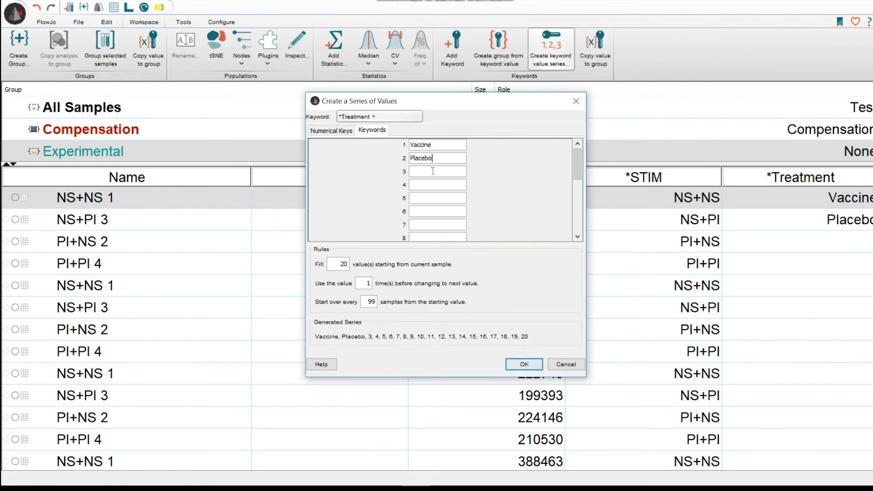
click(432, 171)
text(No T)
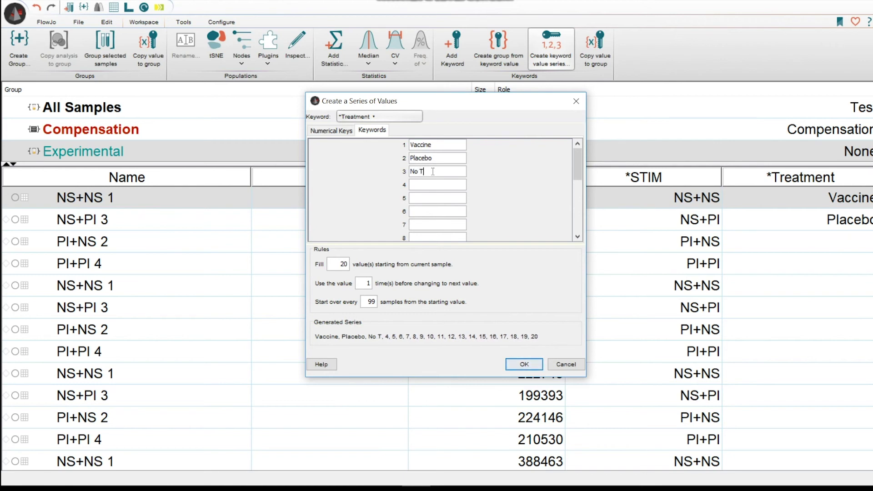
text(reatment)
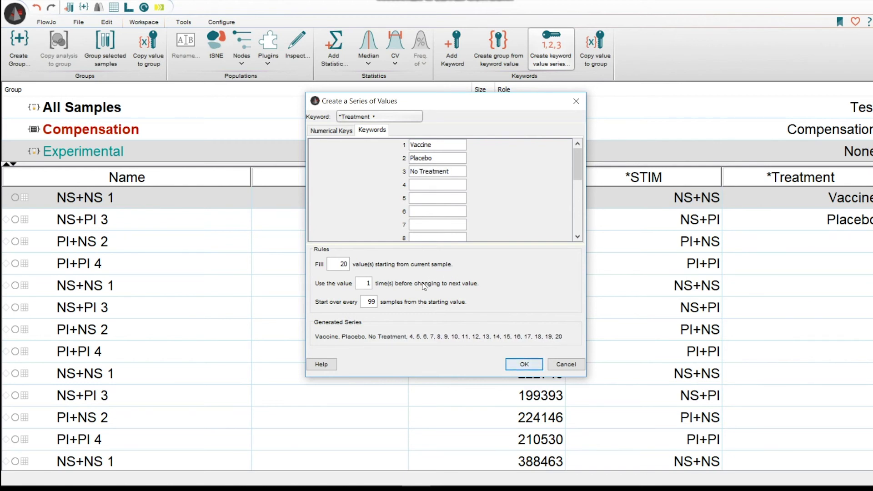
double_click(371, 302)
text(3)
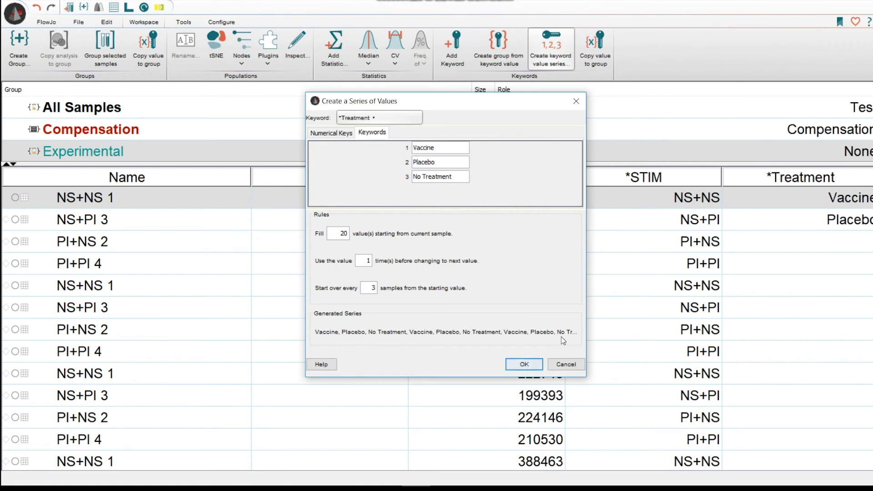
Step: Apply the series so *Treatment repeats Vaccine, Placebo, No Treatment, then scroll to verify
click(533, 365)
scroll(838, 331, down, 3)
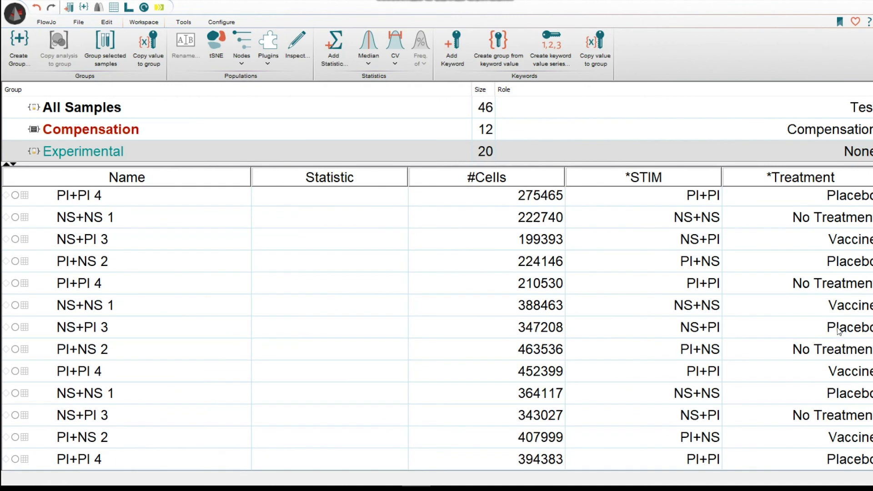
scroll(838, 331, up, 2)
scroll(838, 331, up, 1)
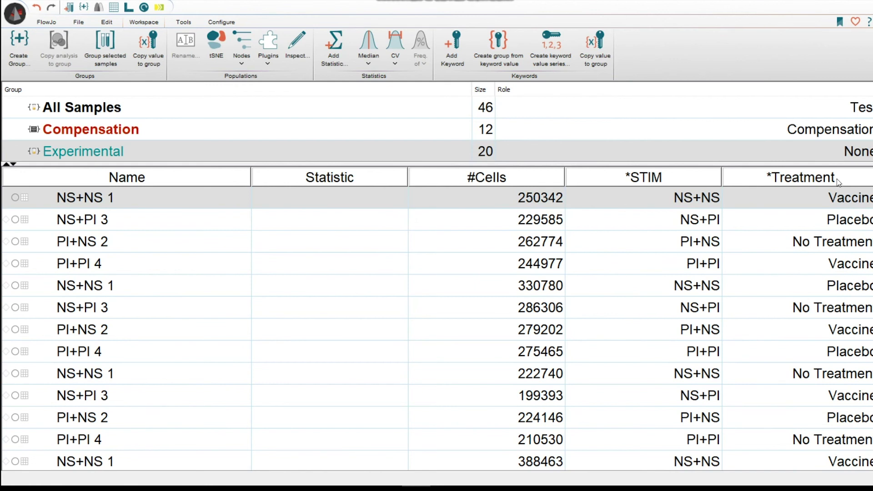
Step: Add Gender and *Pastry keyword columns, then switch to the Excel sheet
click(455, 52)
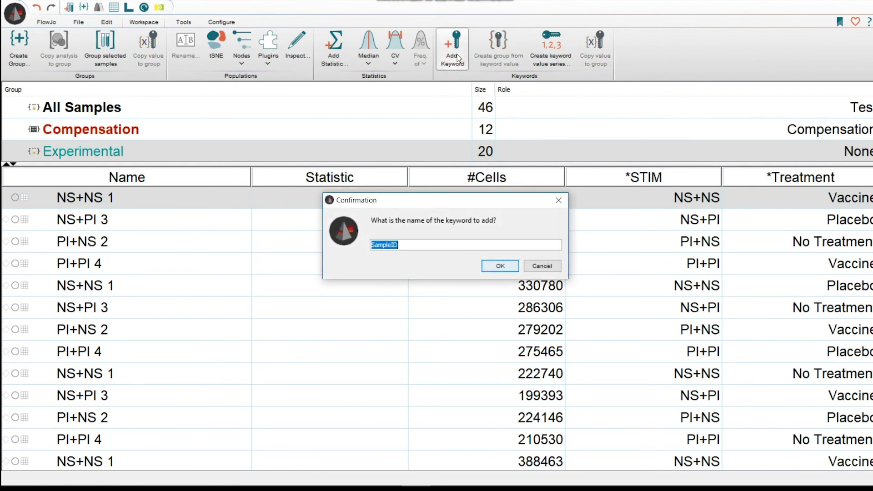
text(Gender)
key(Return)
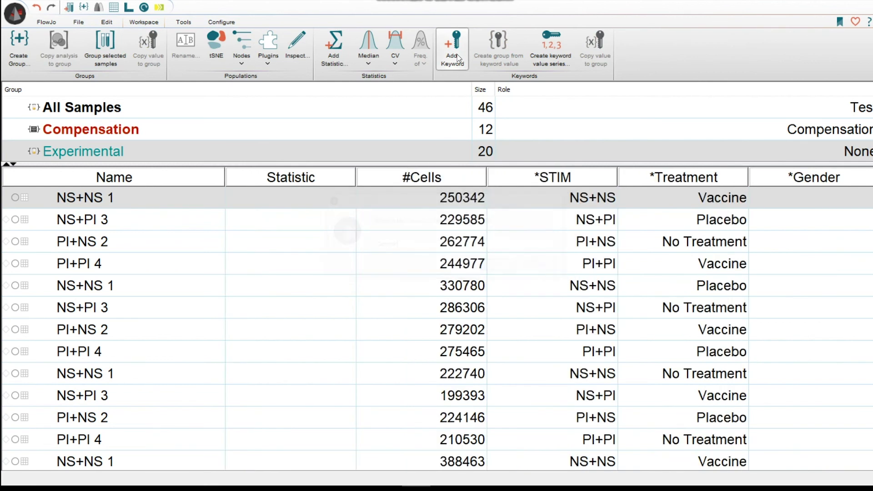
click(455, 52)
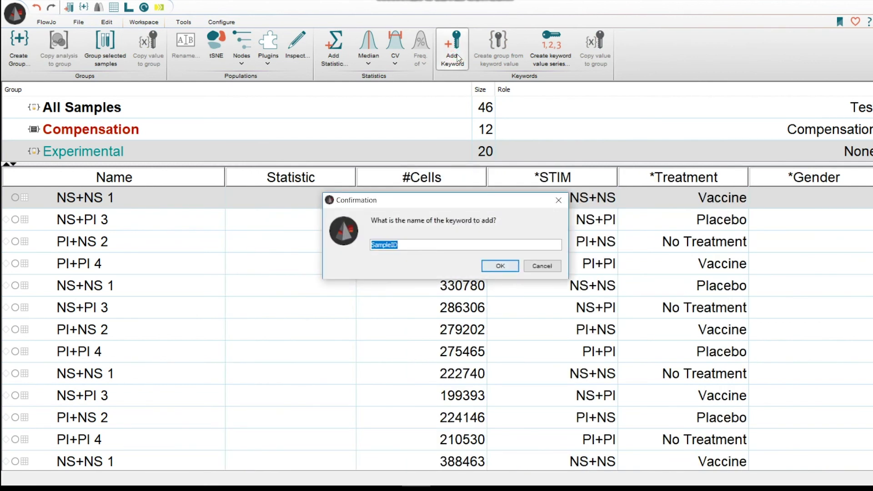
text(*Pastry)
key(Return)
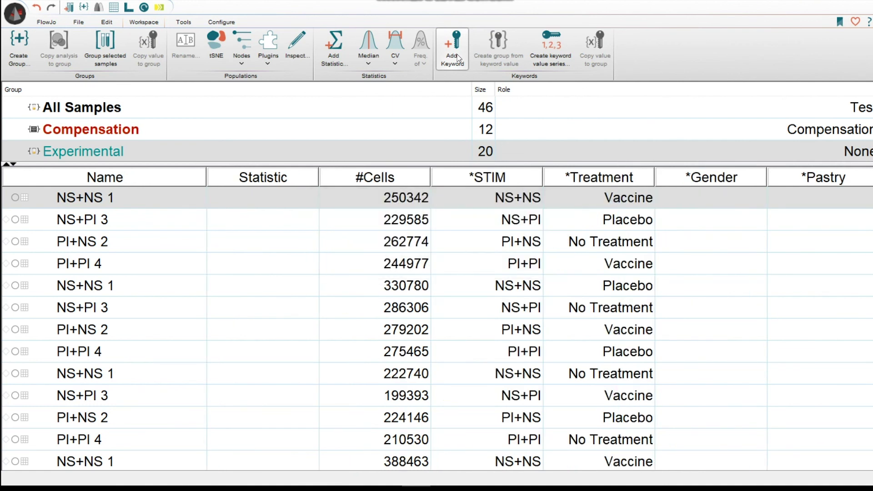
key(alt+Tab)
key(Tab)
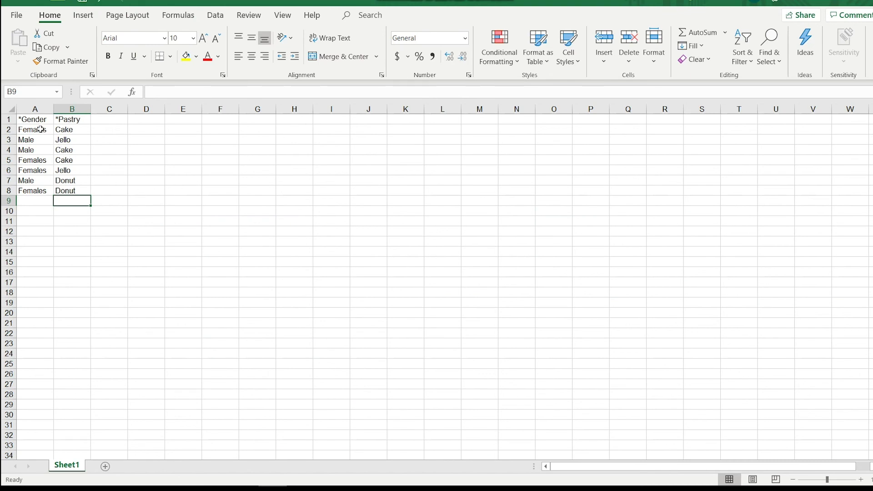
Step: Copy the Gender and Pastry values in Excel cells A2:B8 and return to FlowJo
drag(40, 130, 67, 191)
key(ctrl+c)
key(alt+Tab)
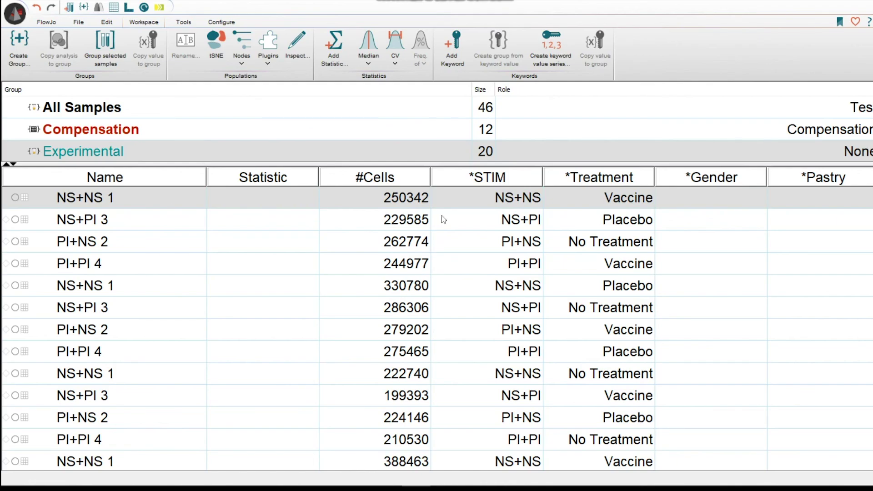
Step: Paste the copied Gender and Pastry values starting at the first sample's *Gender cell
click(686, 204)
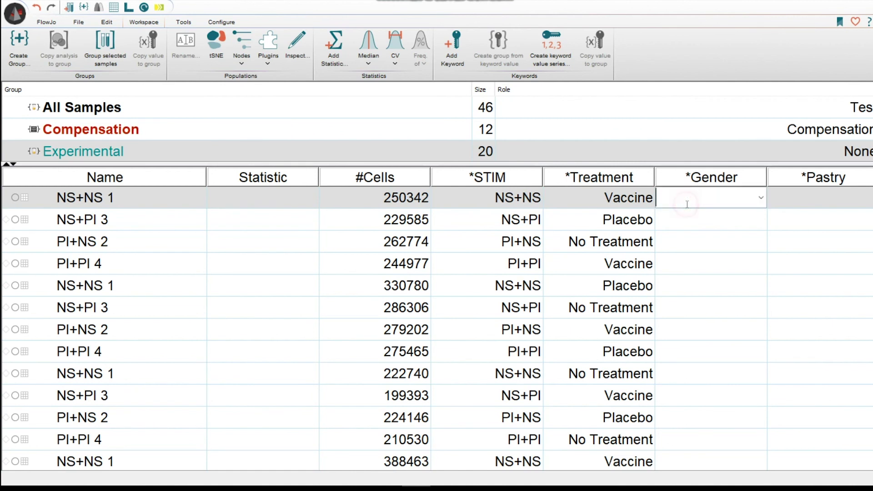
click(686, 204)
key(ctrl+v)
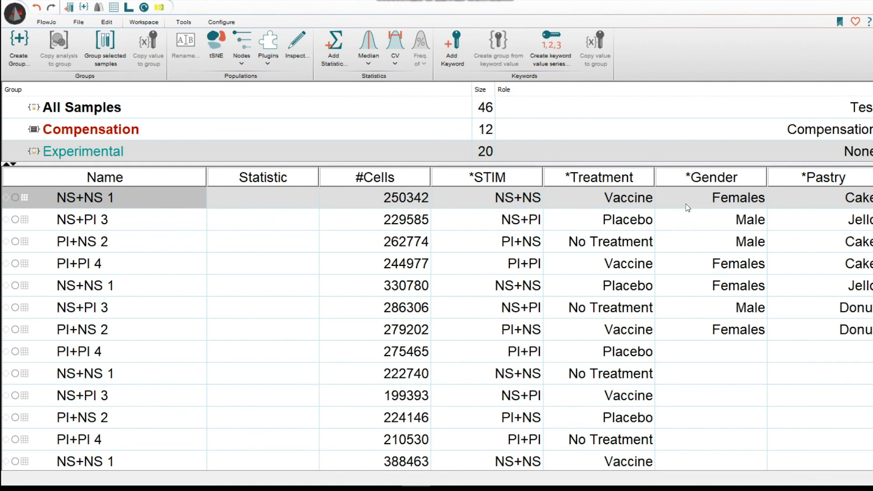
Step: Sort the samples by *Gender ascending, then descending so the three Male samples lead
right_click(692, 181)
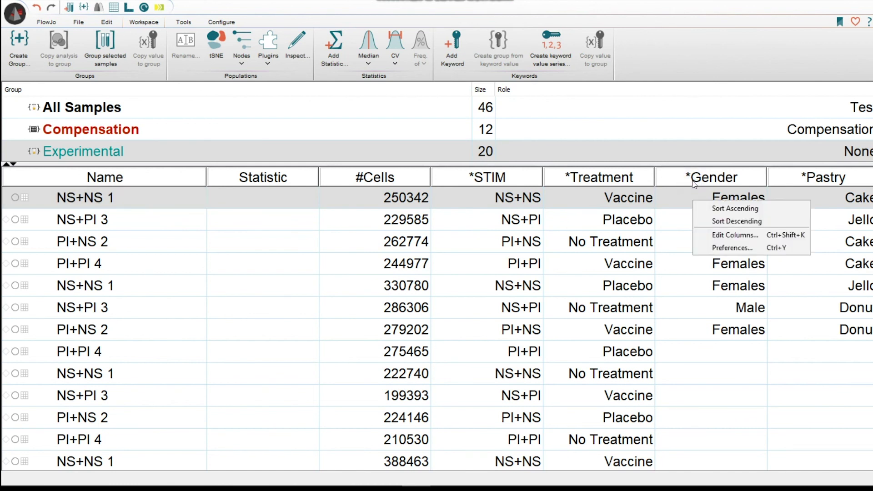
click(711, 208)
scroll(711, 189, down, 3)
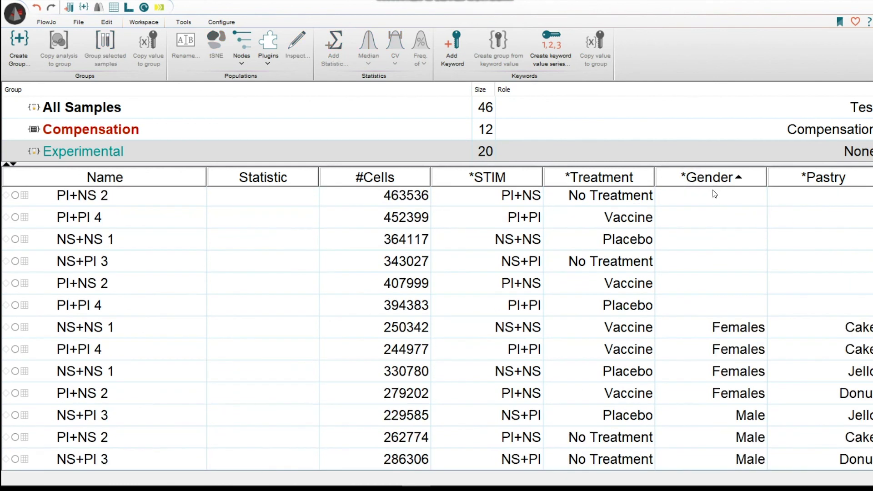
right_click(718, 179)
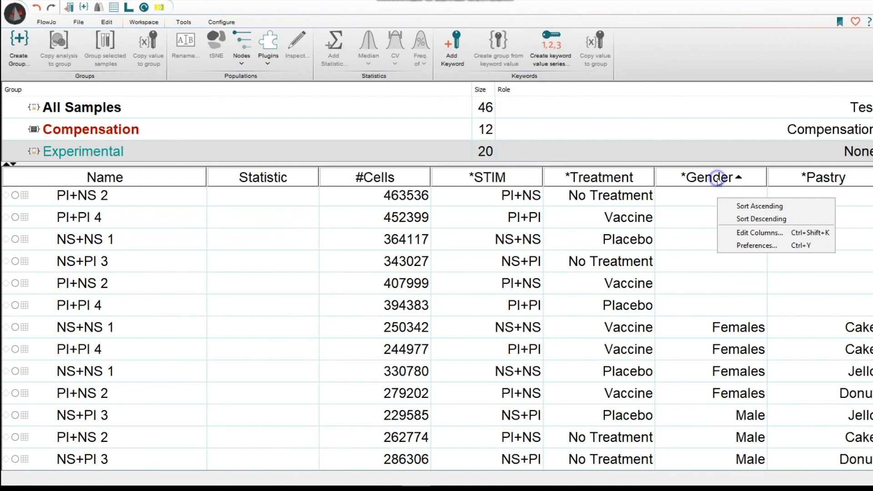
click(741, 217)
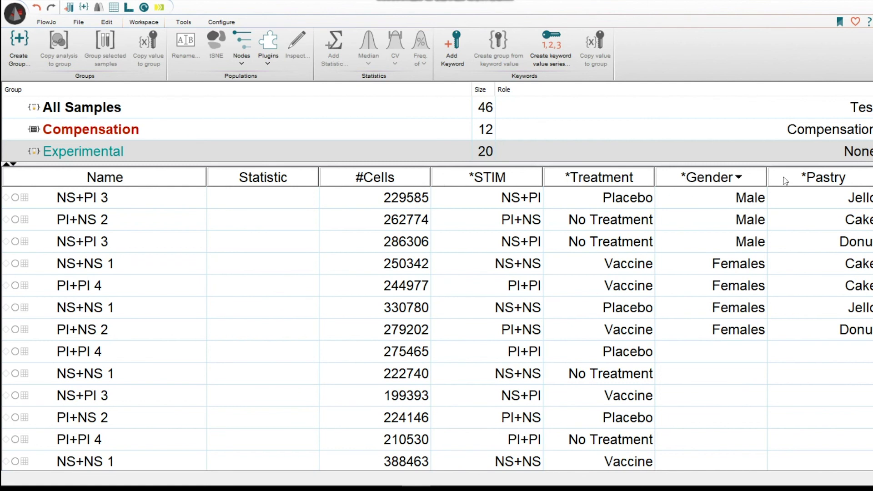
Step: In Edit Columns, move *Gender then *Pastry above *STIM and apply the new order
right_click(511, 178)
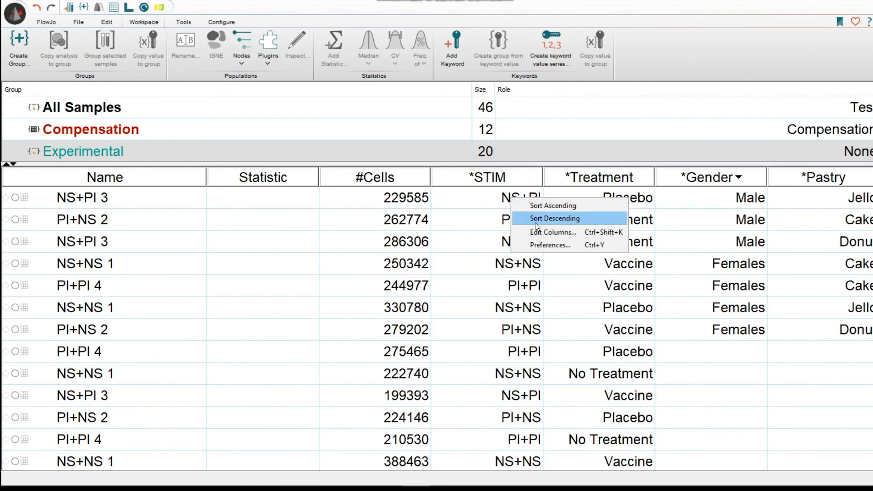
click(536, 227)
drag(487, 147, 290, 115)
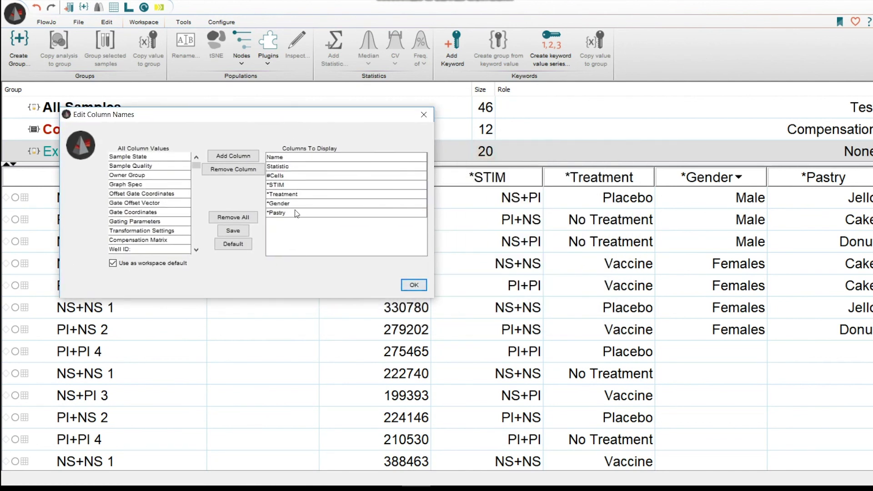
drag(298, 203, 294, 181)
drag(293, 213, 292, 192)
click(412, 286)
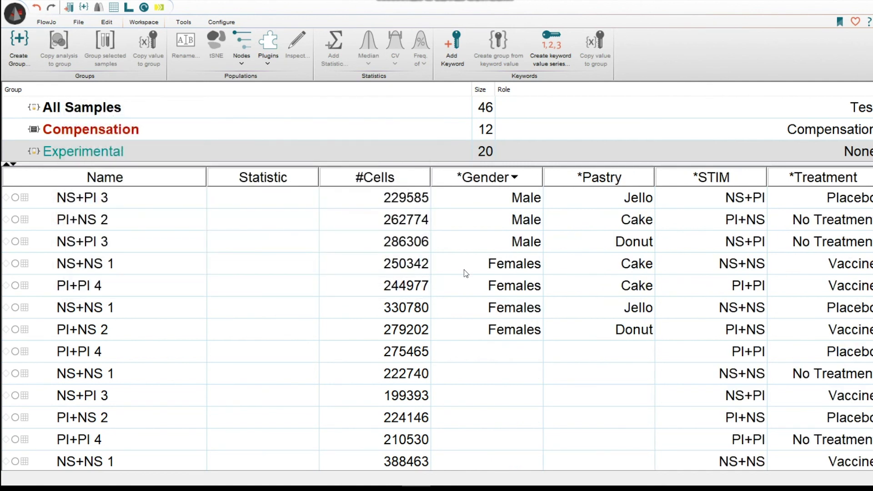